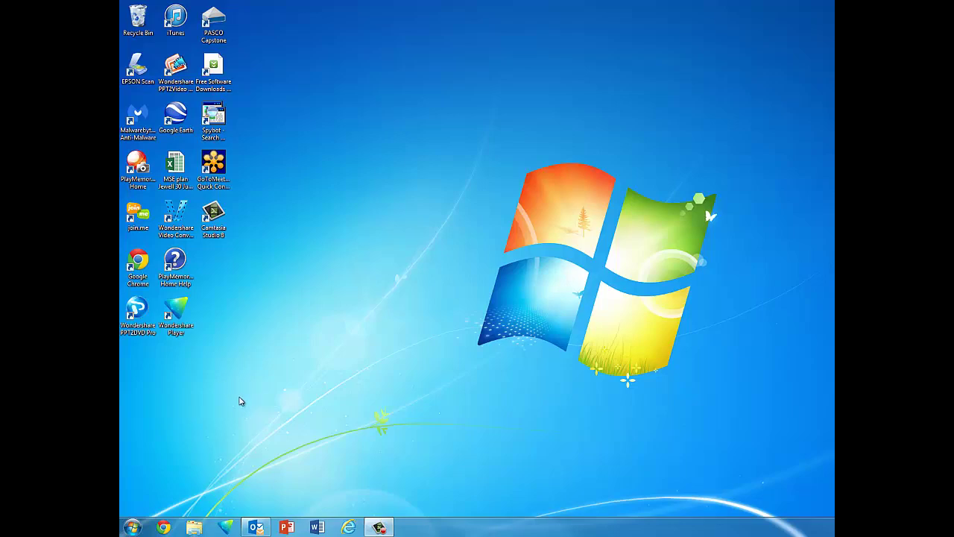
# Step: Browse to W:\msci\MSCI355\CasaXPS2316PR1\CasaXPS2316PR1 in Explorer and launch CasaXPS.exe
pyautogui.click(195, 527)
pyautogui.click(161, 180)
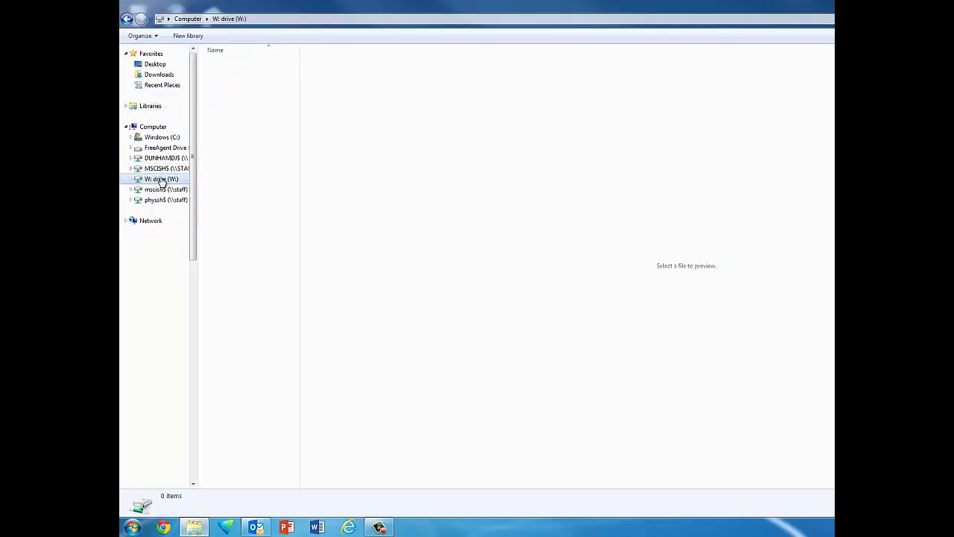
pyautogui.moveTo(295, 293); pyautogui.dragTo(297, 375)
pyautogui.doubleClick(240, 358)
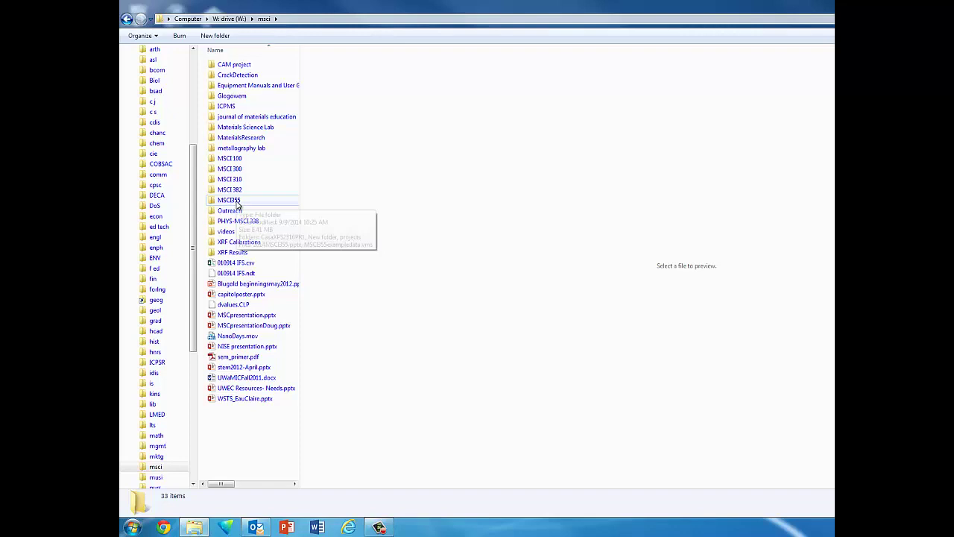
pyautogui.doubleClick(230, 200)
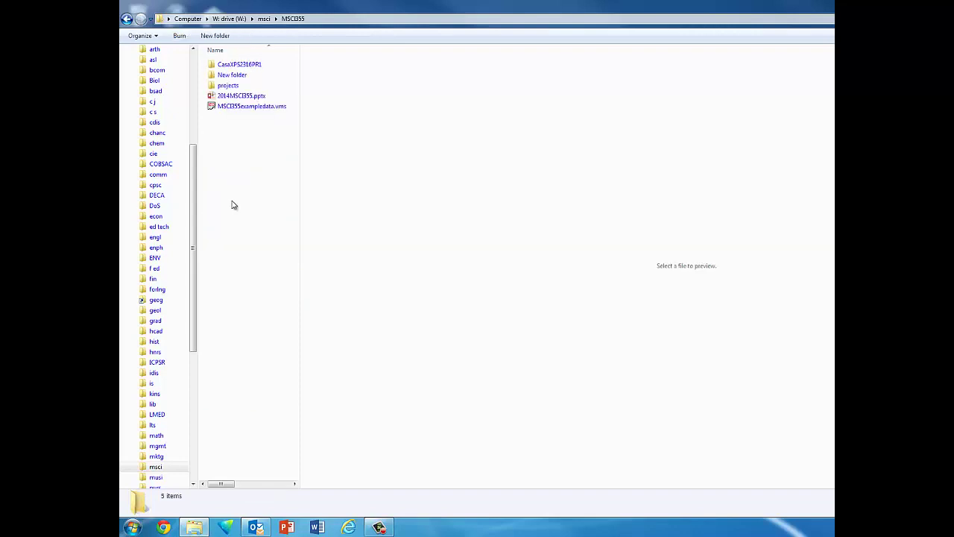
pyautogui.doubleClick(237, 68)
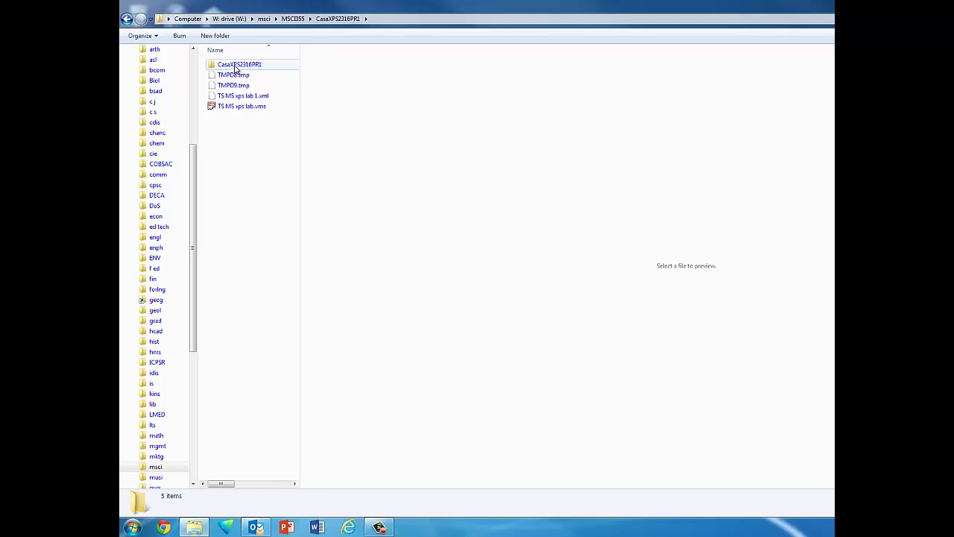
pyautogui.click(235, 67)
pyautogui.doubleClick(236, 68)
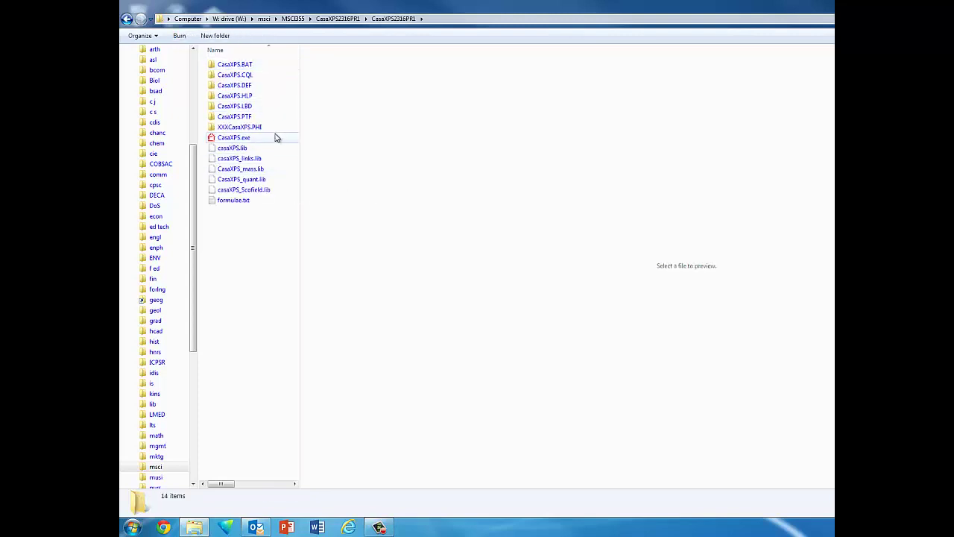
pyautogui.doubleClick(234, 139)
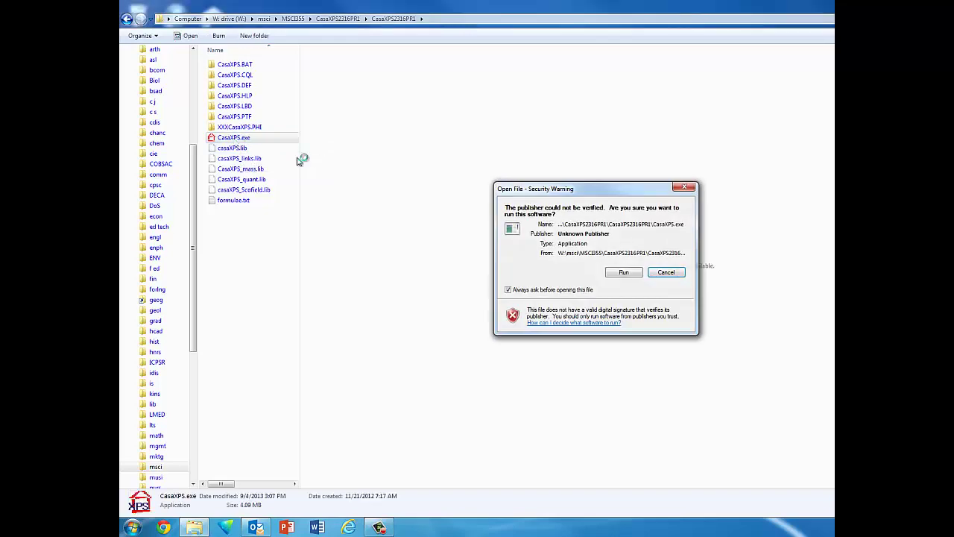
# Step: Allow CasaXPS past the security warning and stretch the empty data window downward
pyautogui.click(624, 272)
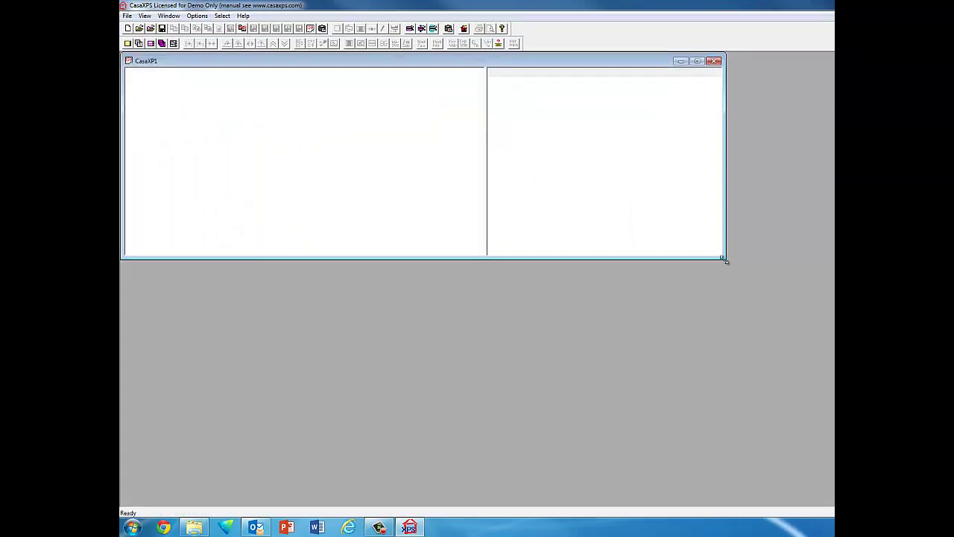
pyautogui.moveTo(726, 261); pyautogui.dragTo(725, 477)
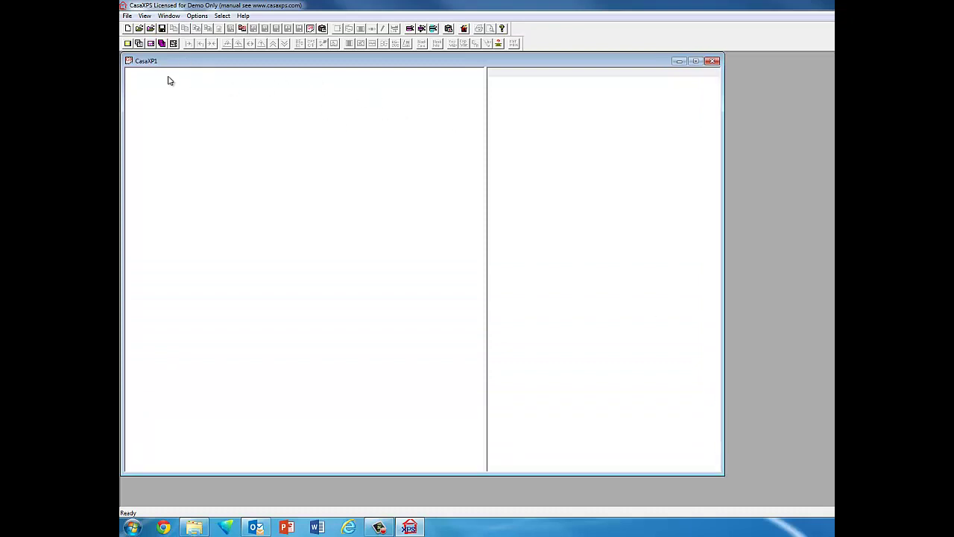
# Step: Open the MSCI355exampledata.vms VAMAS file from the File menu
pyautogui.click(127, 16)
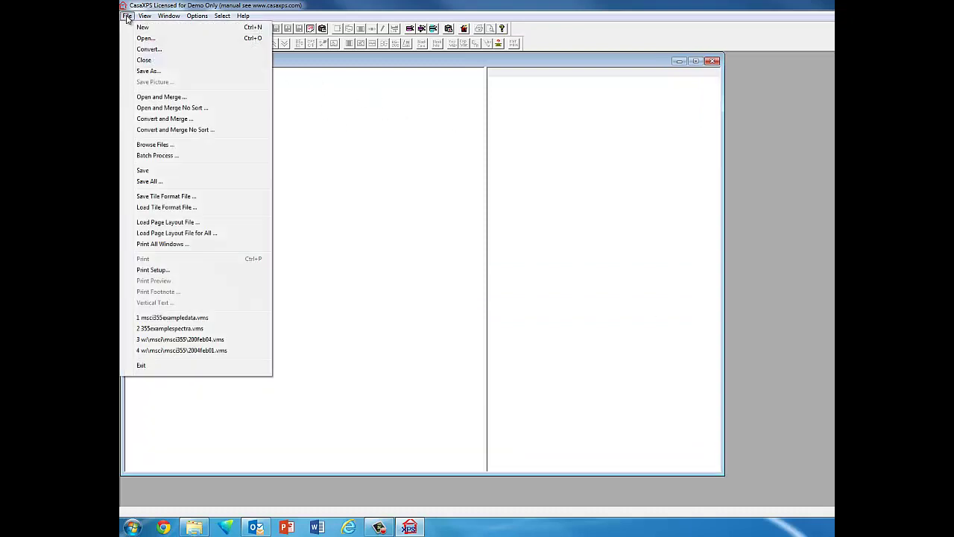
pyautogui.click(145, 38)
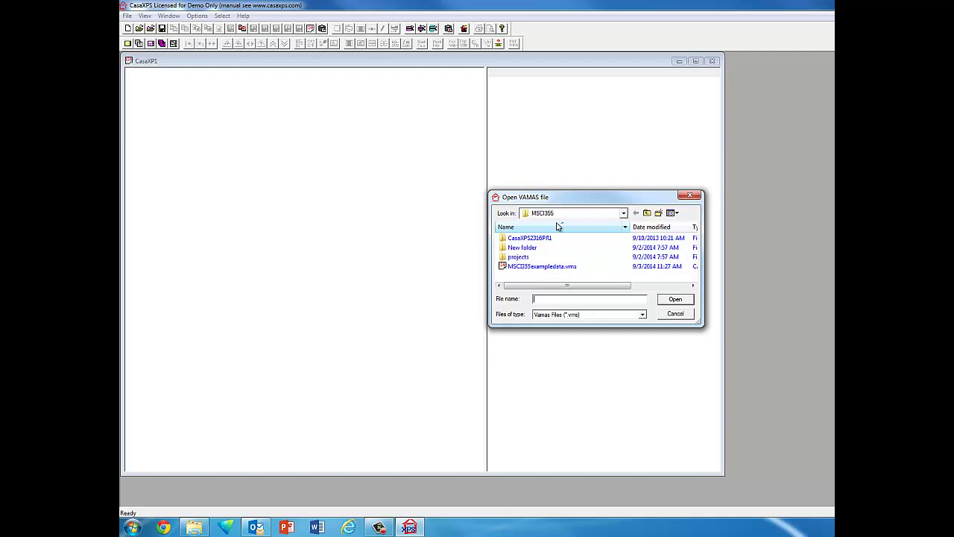
pyautogui.doubleClick(548, 267)
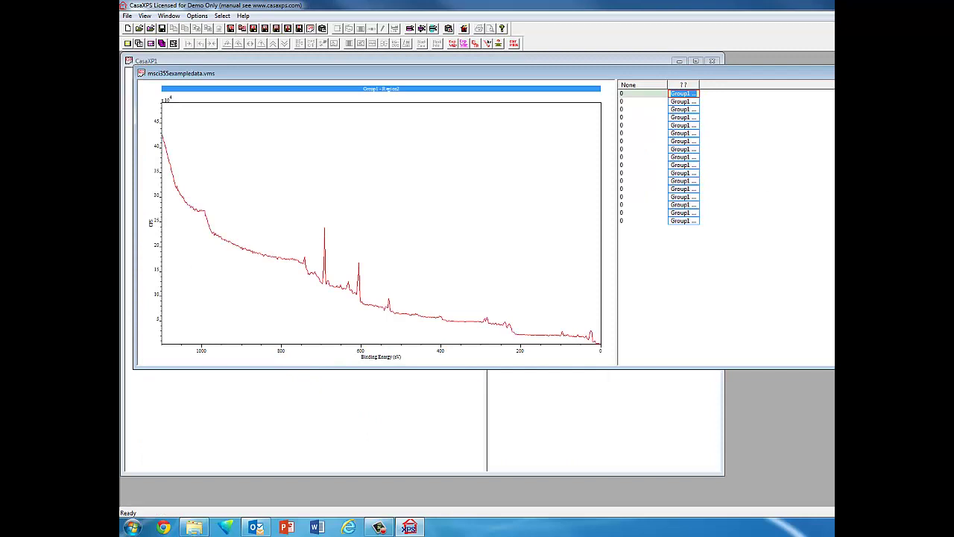
# Step: Resize the spectrum window for a taller plot with the full Group1 list visible
pyautogui.moveTo(834, 336); pyautogui.dragTo(680, 417)
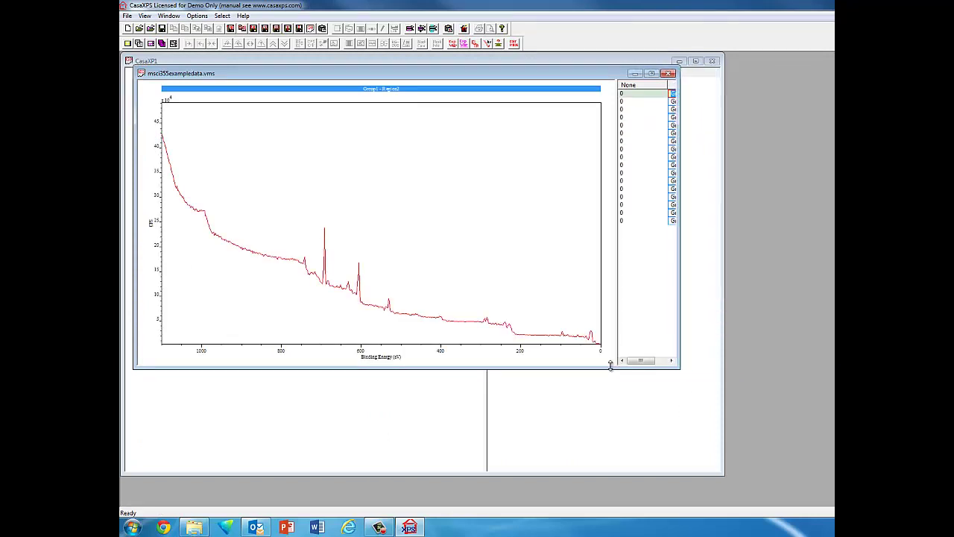
pyautogui.moveTo(610, 365); pyautogui.dragTo(611, 440)
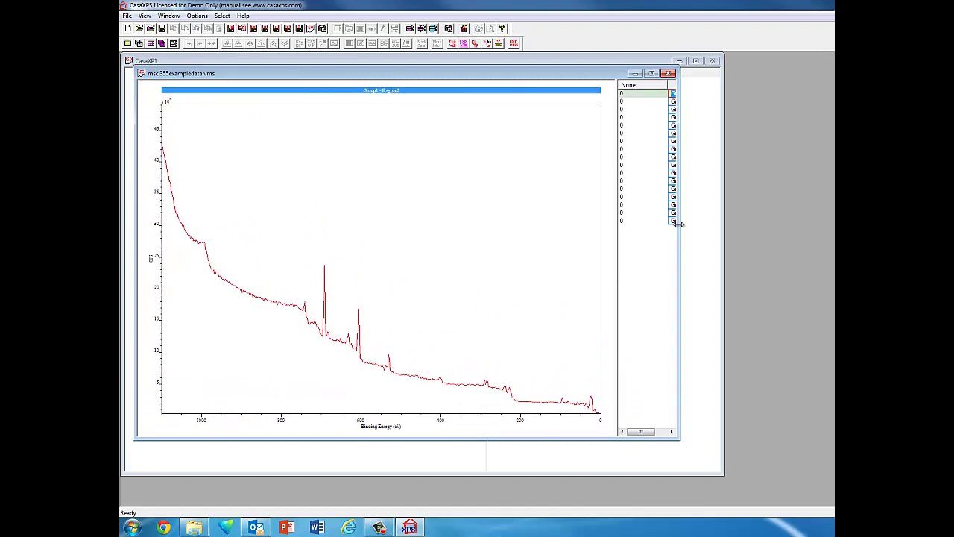
pyautogui.moveTo(680, 224); pyautogui.dragTo(713, 224)
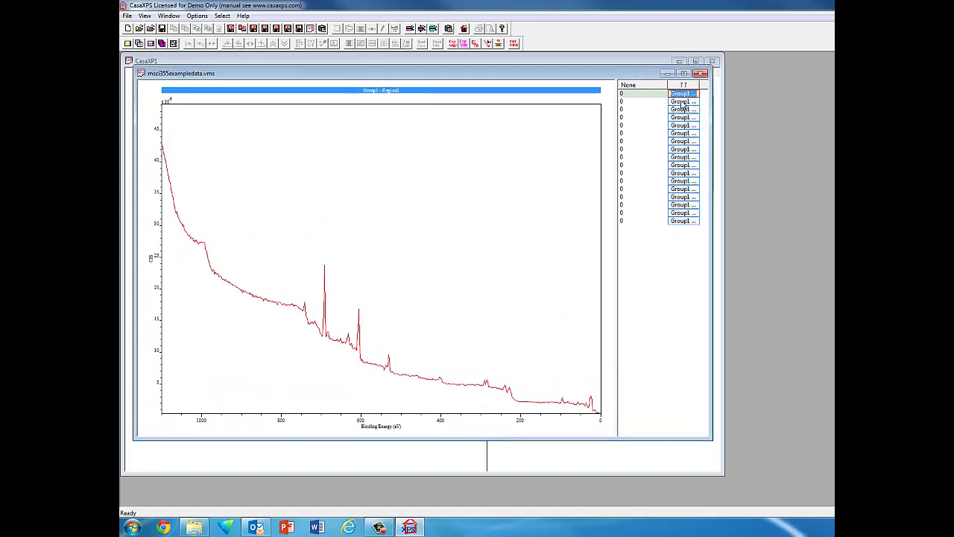
# Step: Page through the file's Group1 spectra, from the second entry down to Region2
pyautogui.click(683, 103)
pyautogui.click(683, 109)
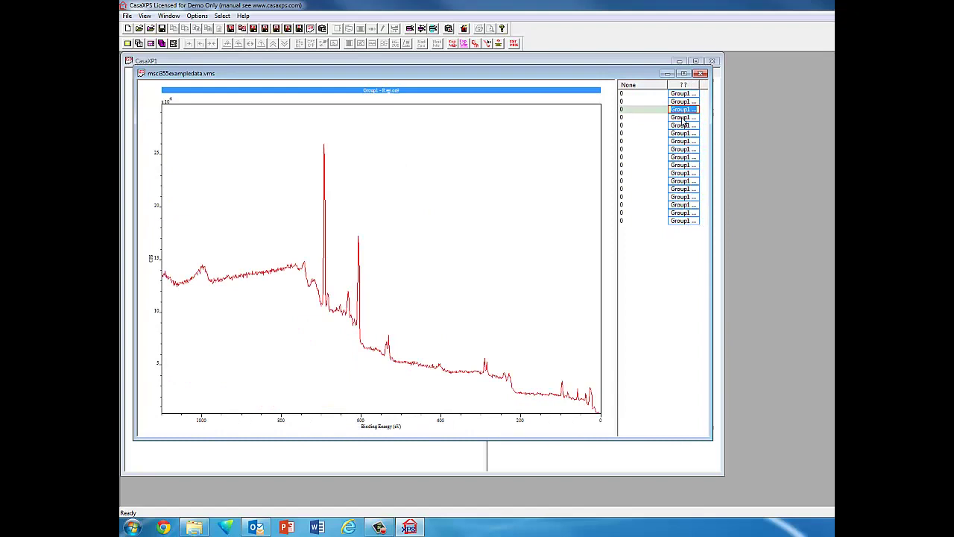
pyautogui.click(683, 117)
pyautogui.click(683, 125)
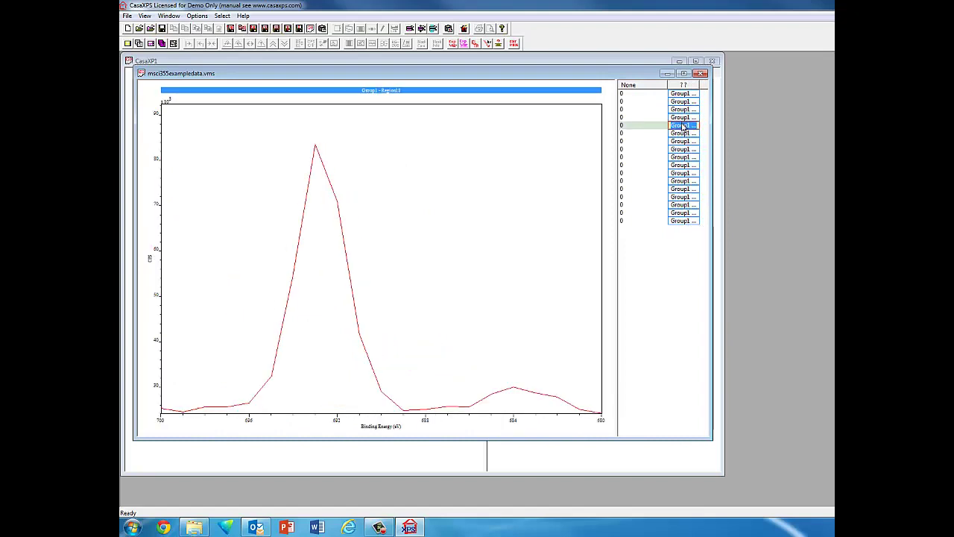
pyautogui.click(683, 134)
pyautogui.click(682, 141)
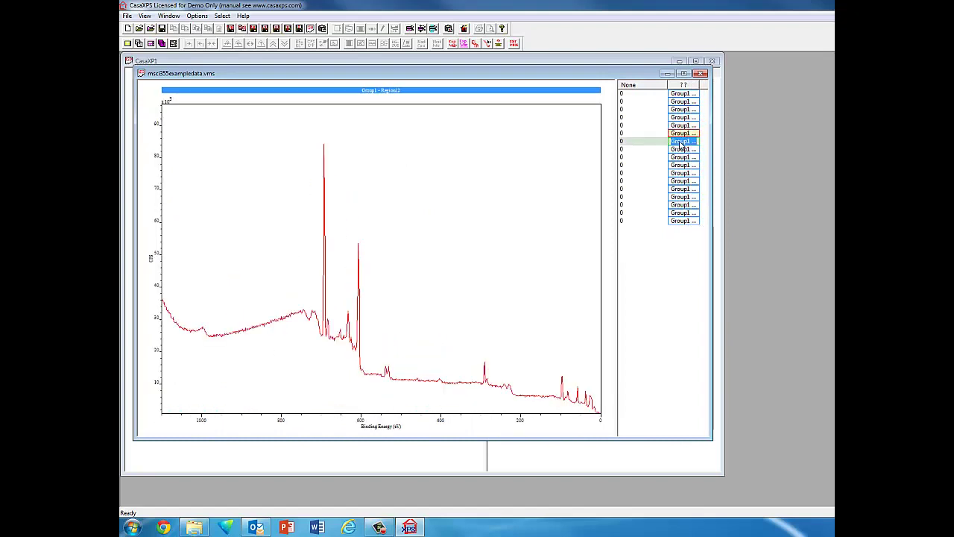
pyautogui.click(683, 149)
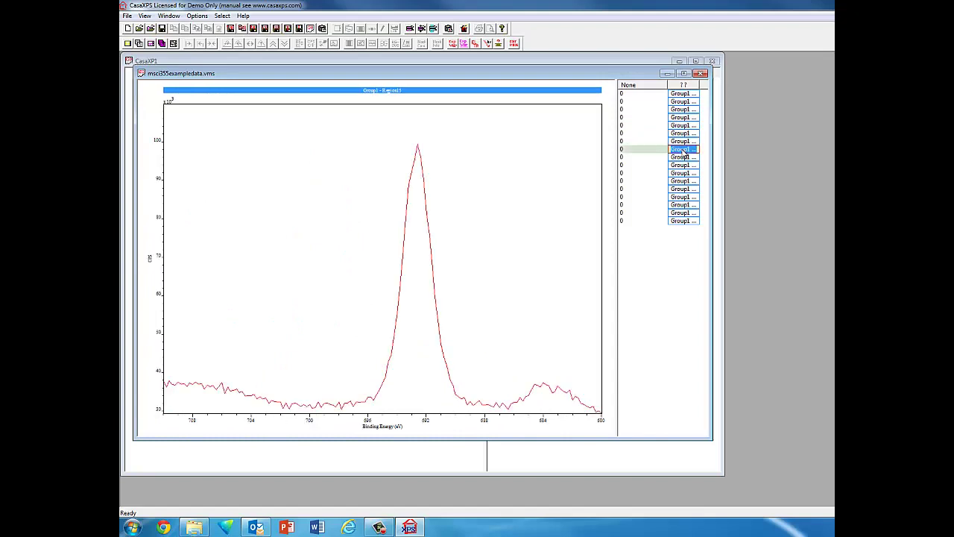
pyautogui.click(683, 157)
pyautogui.click(683, 164)
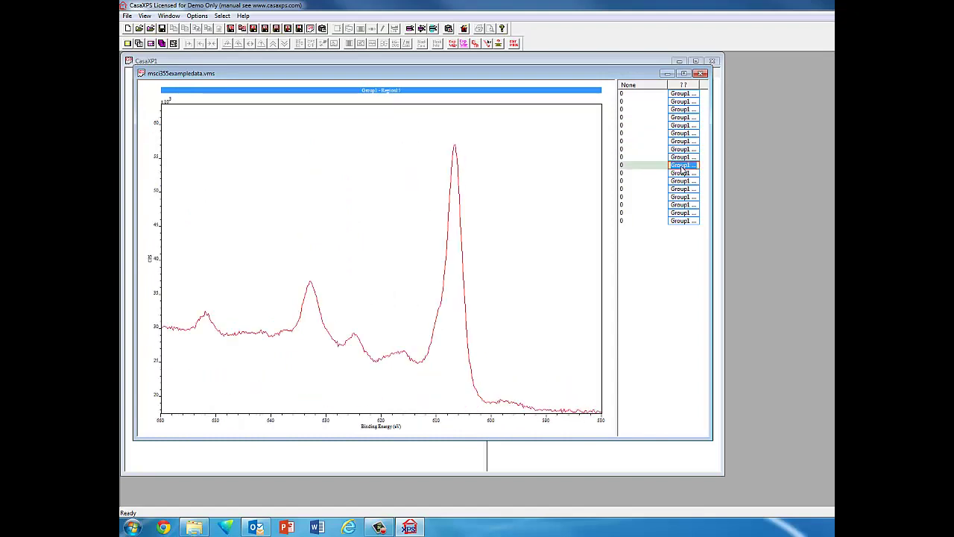
pyautogui.click(683, 173)
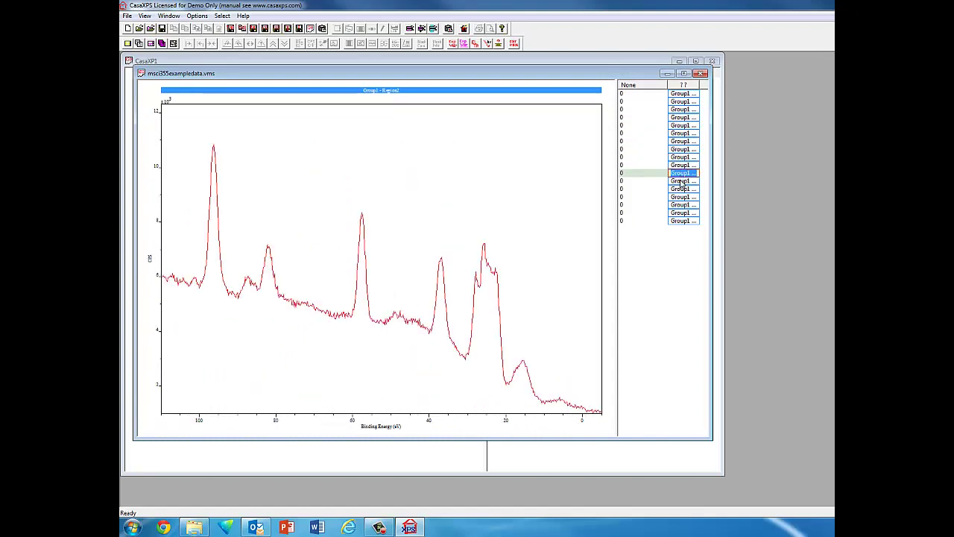
# Step: Display the wide survey spectrum Region21, activate its plot, and bring up the Element Library
pyautogui.click(682, 181)
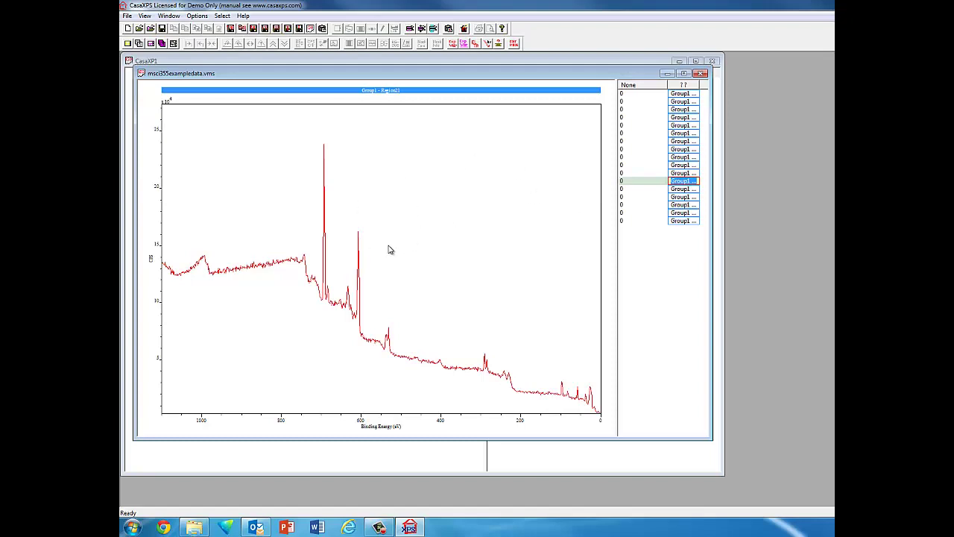
pyautogui.click(405, 227)
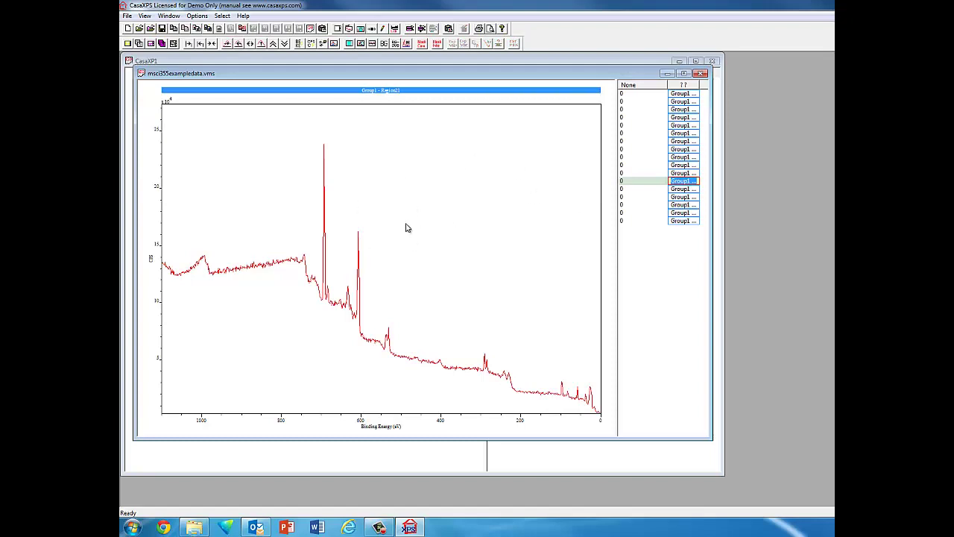
pyautogui.click(395, 28)
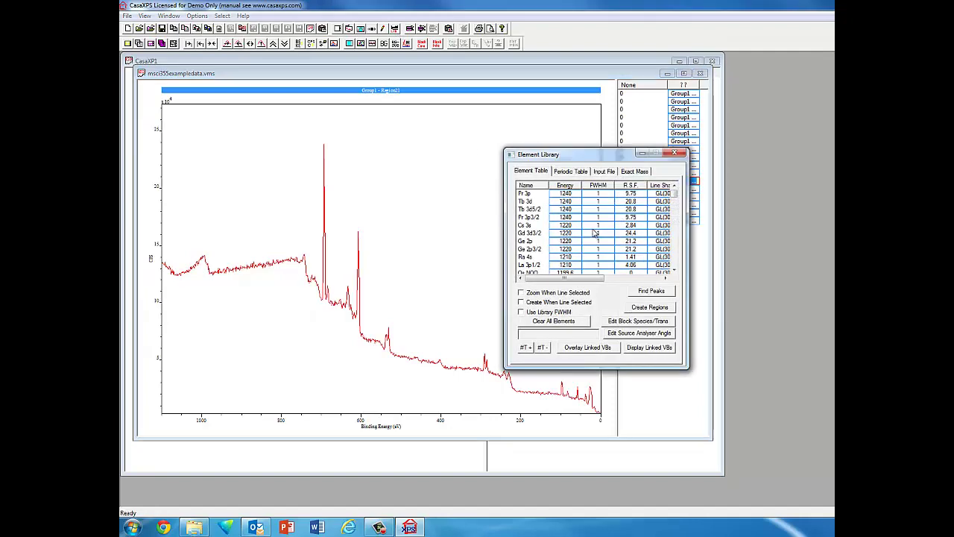
# Step: Move the Element Library off the main peaks and switch it to the Periodic Table page
pyautogui.moveTo(618, 157); pyautogui.dragTo(719, 228)
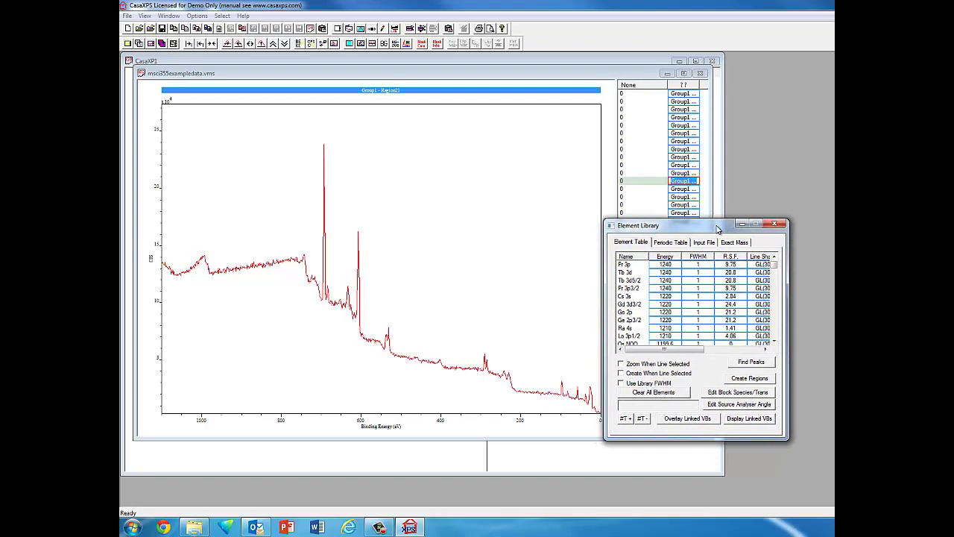
pyautogui.click(661, 246)
pyautogui.click(713, 246)
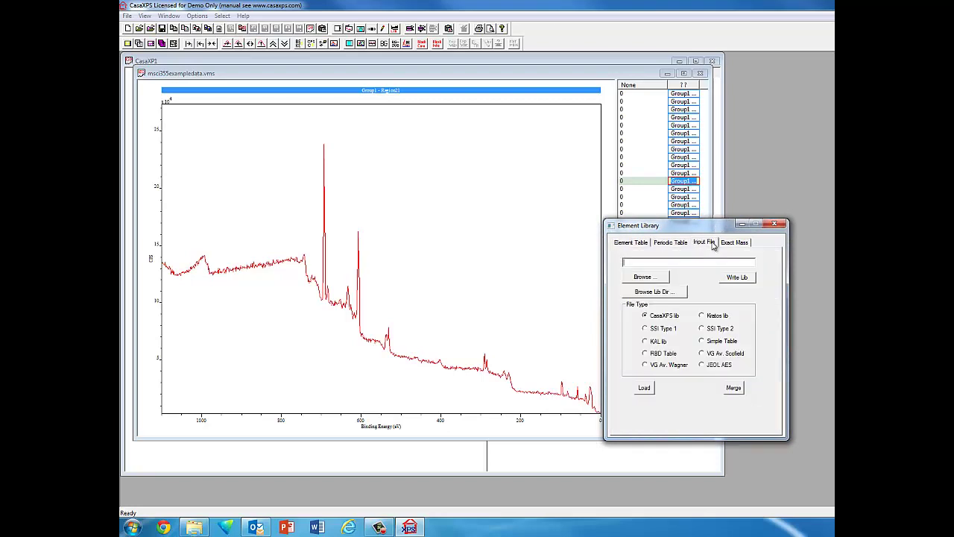
pyautogui.click(732, 244)
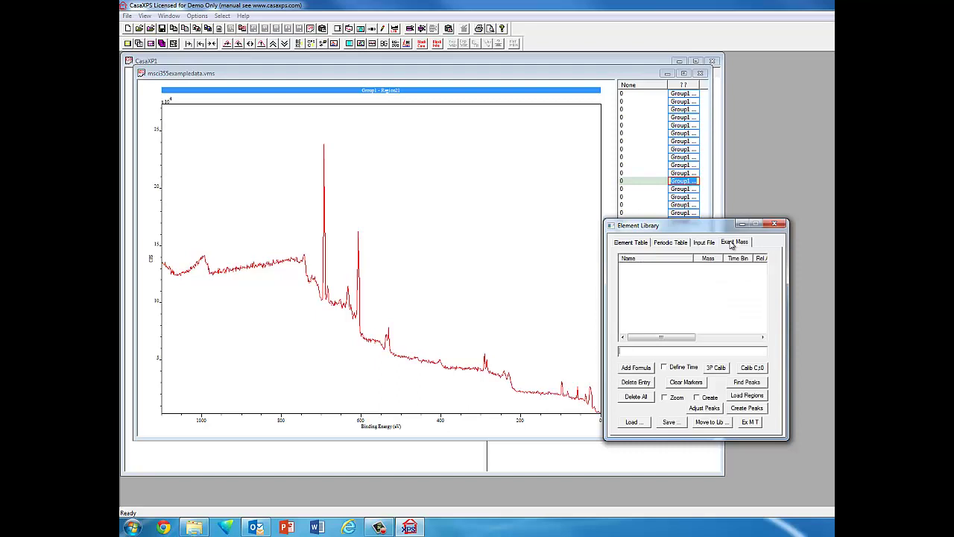
pyautogui.click(662, 245)
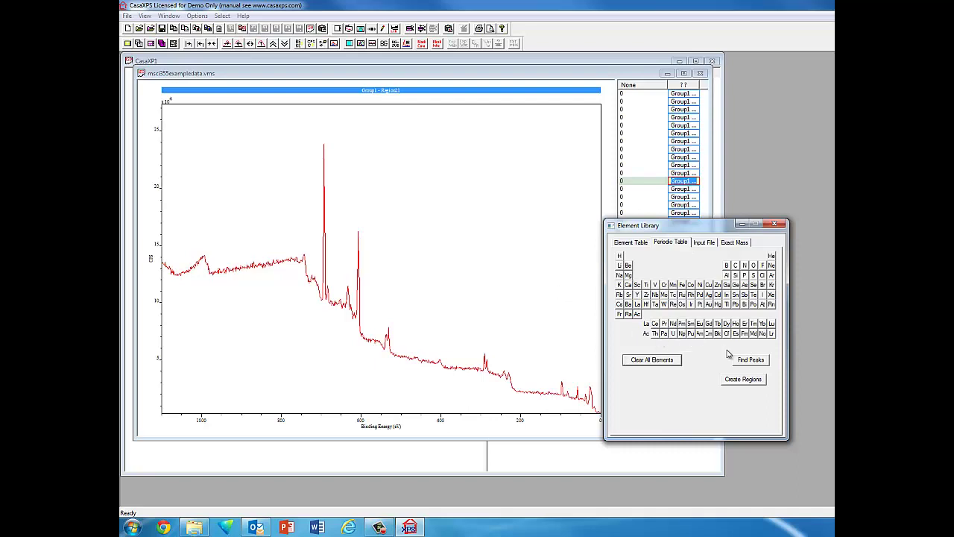
# Step: Run Find Peaks to mark C, N, O, F, Ar, Ti, Fe and Ta lines on the survey
pyautogui.click(753, 361)
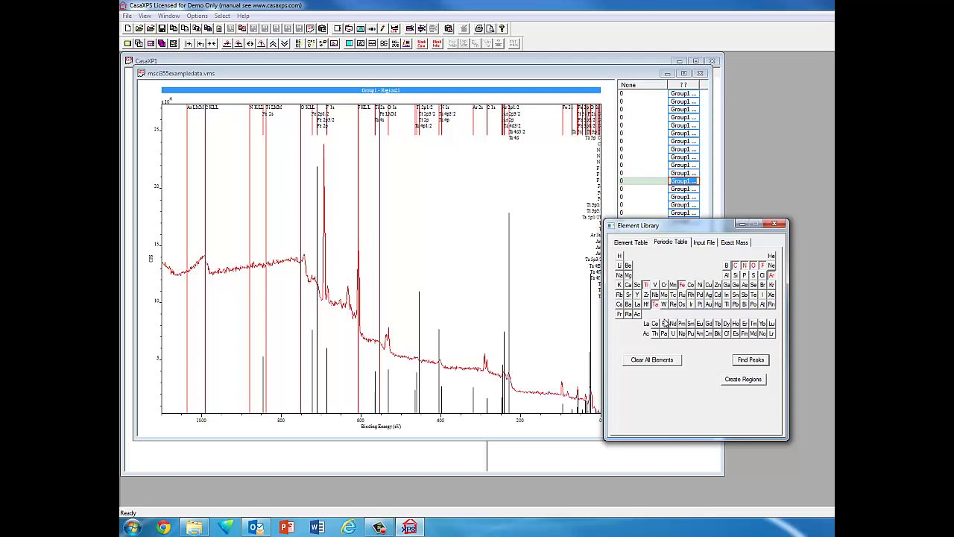
# Step: Add then remove nickel's markers, and toggle titanium's markers off and back on
pyautogui.click(701, 287)
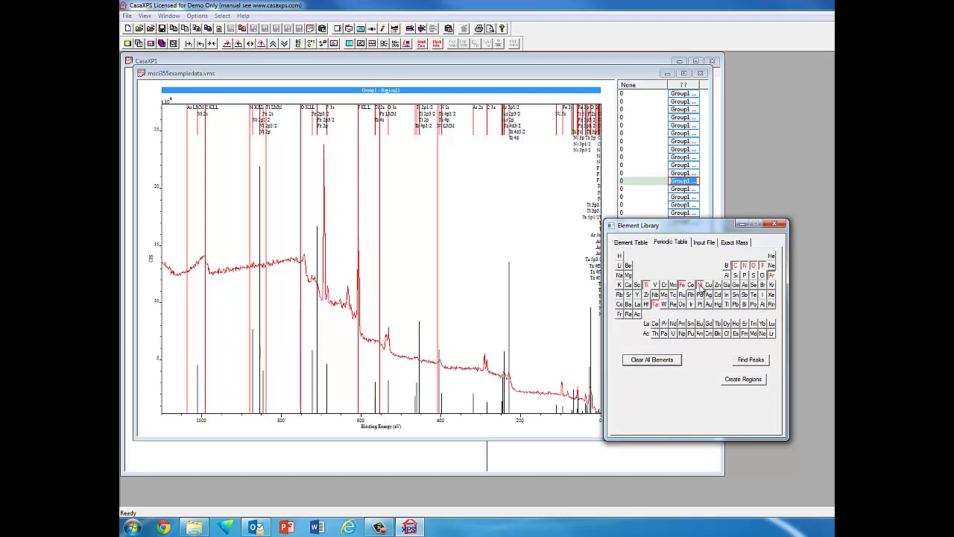
pyautogui.click(701, 287)
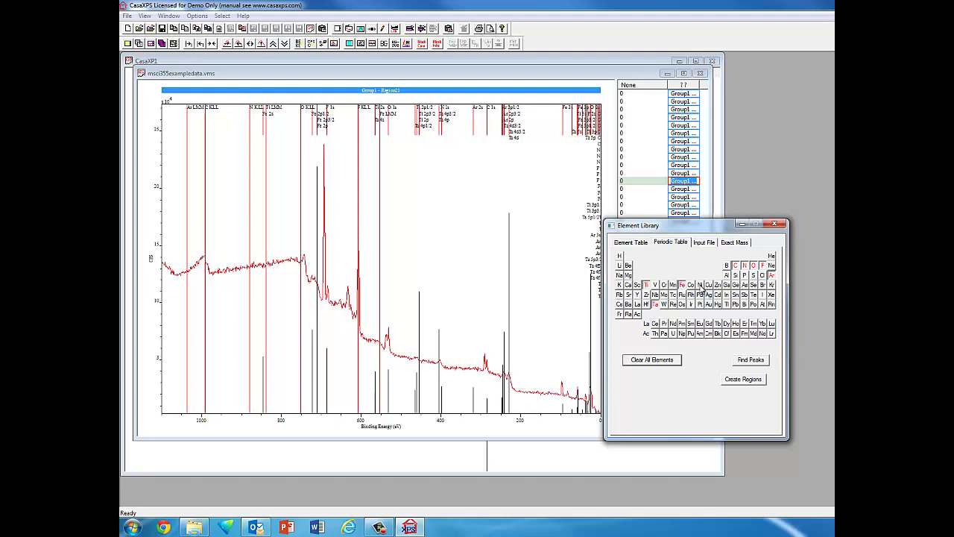
pyautogui.click(648, 290)
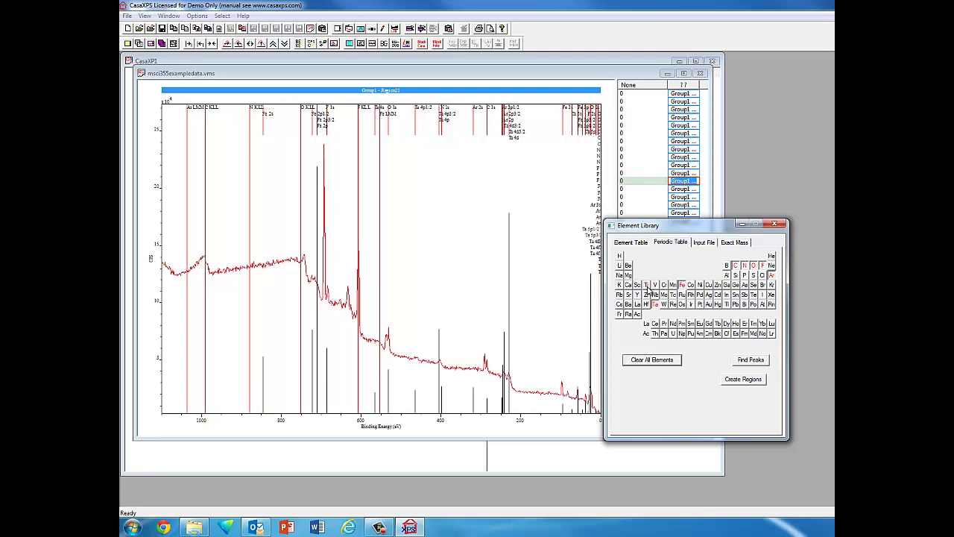
pyautogui.click(648, 290)
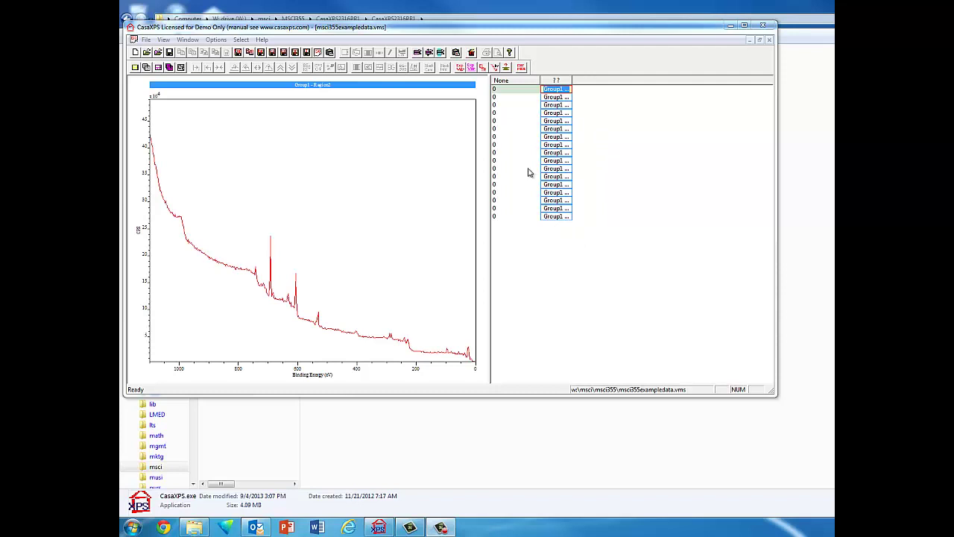
# Step: Show the second region's narrow spectrum, then the last entry's Region27 survey scan
pyautogui.click(562, 98)
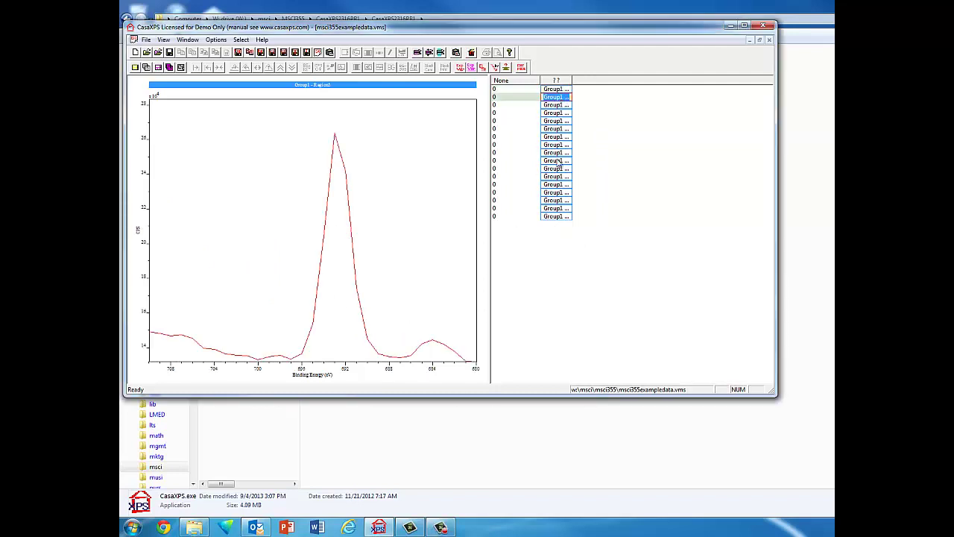
pyautogui.click(553, 216)
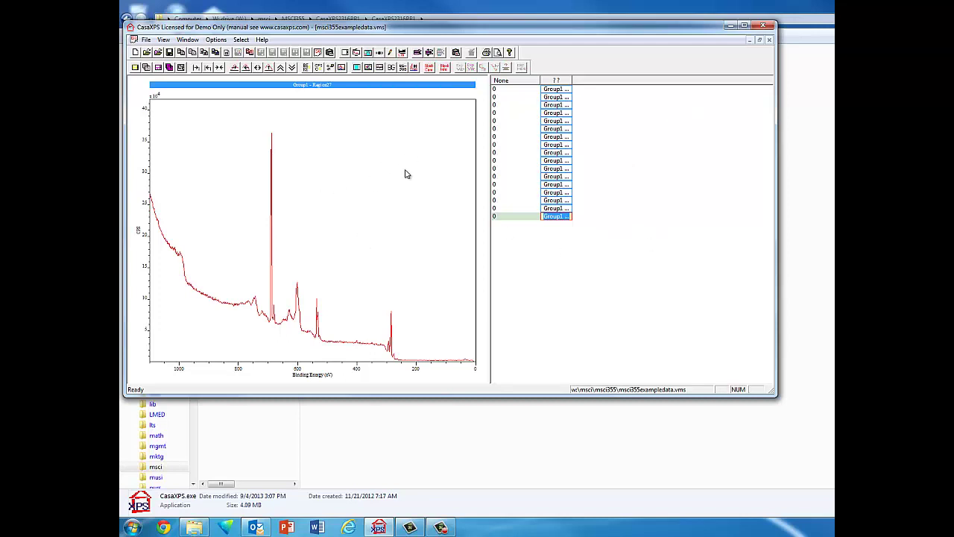
# Step: Reopen the Element Library beside the Region27 survey and run Find Peaks to label C KLL, N, O, F and Ti
pyautogui.click(403, 55)
pyautogui.moveTo(478, 115); pyautogui.dragTo(608, 133)
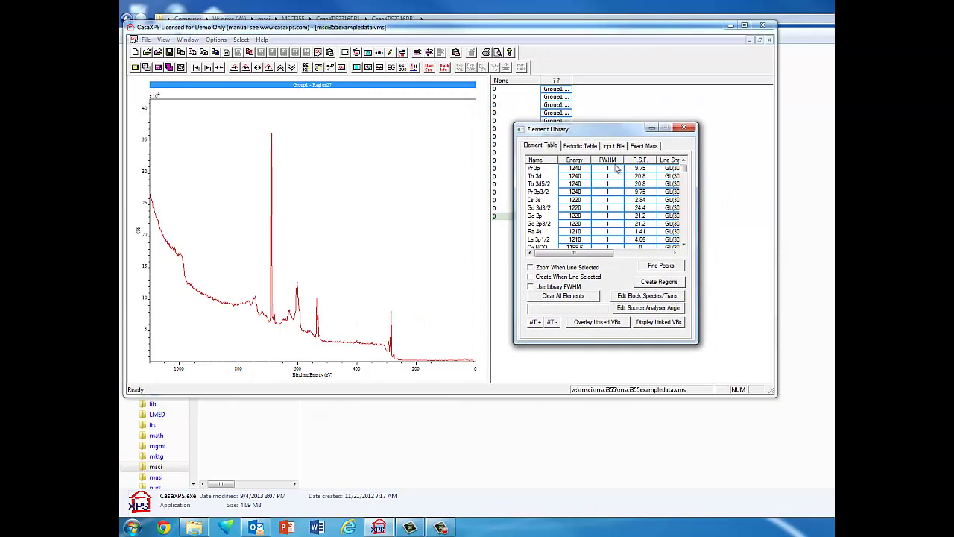
pyautogui.click(661, 267)
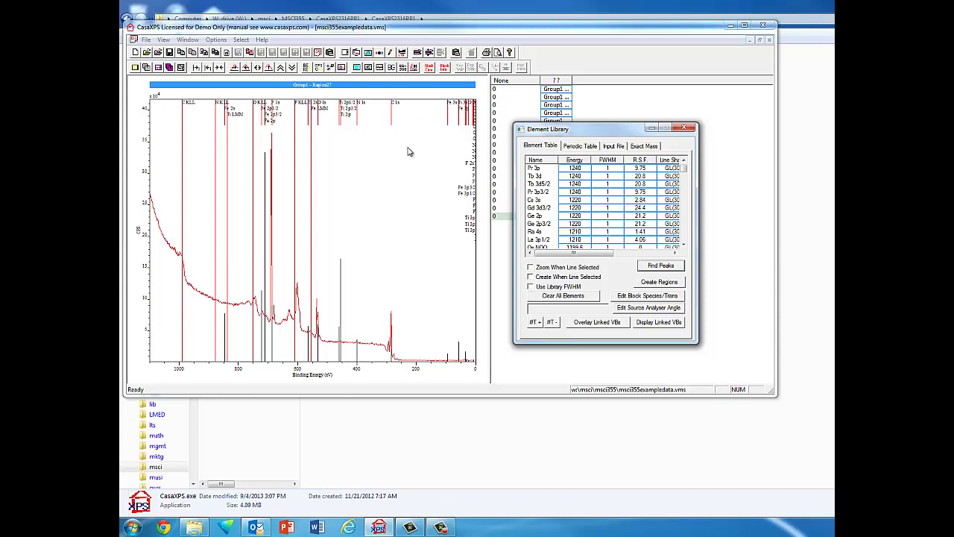
# Step: Open the Annotation dialog, move it clear of the plot, and show its Peak Labels page
pyautogui.click(390, 53)
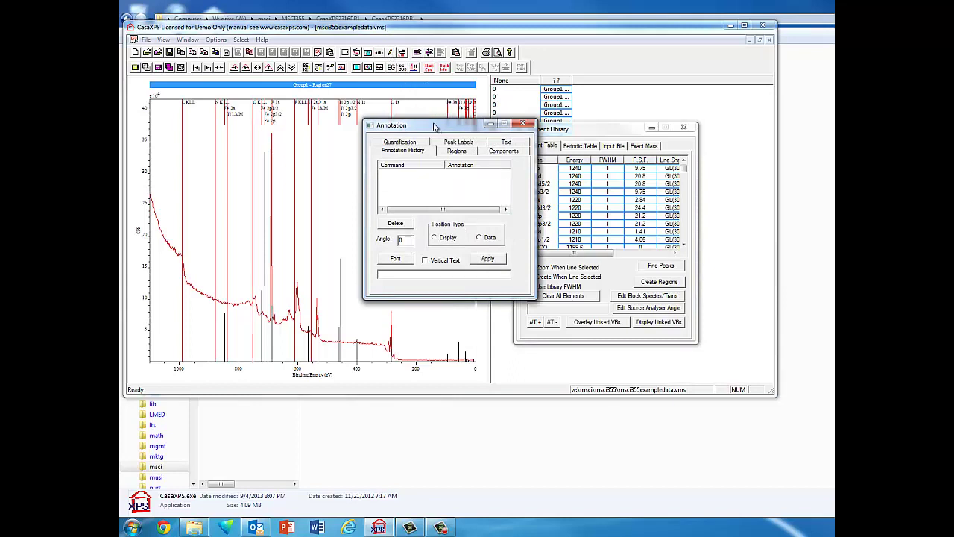
pyautogui.moveTo(462, 128); pyautogui.dragTo(592, 138)
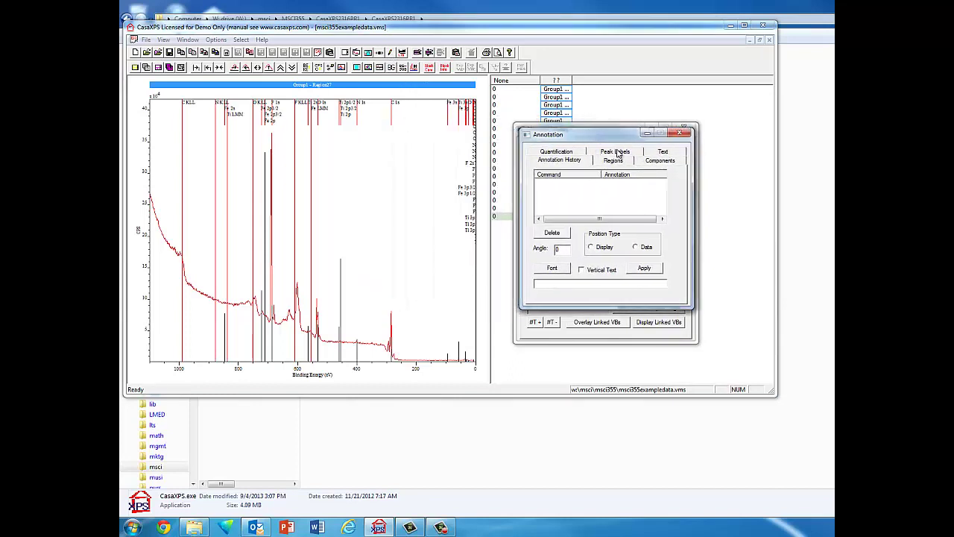
pyautogui.click(618, 154)
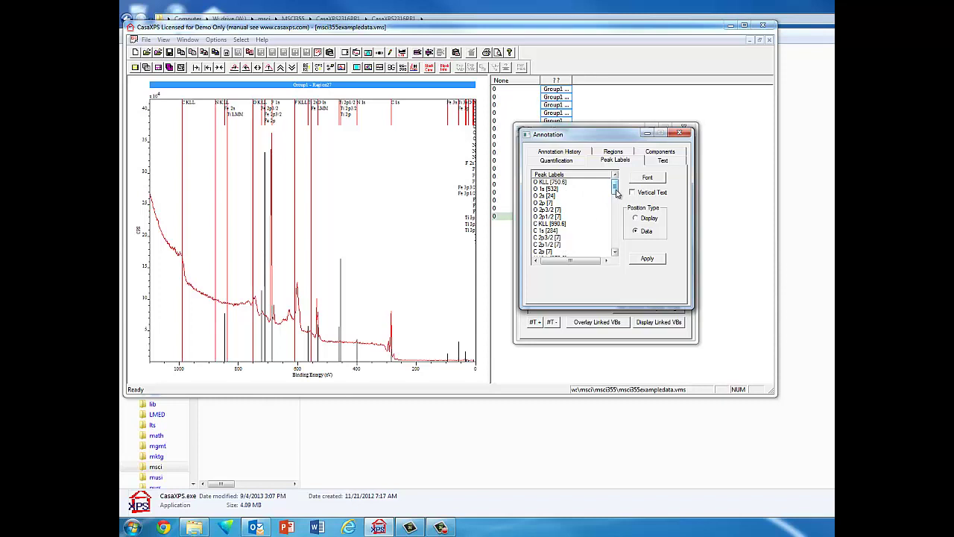
# Step: Select the C 1s [284] peak label, keeping the label text horizontal rather than vertical
pyautogui.moveTo(617, 193); pyautogui.dragTo(614, 199)
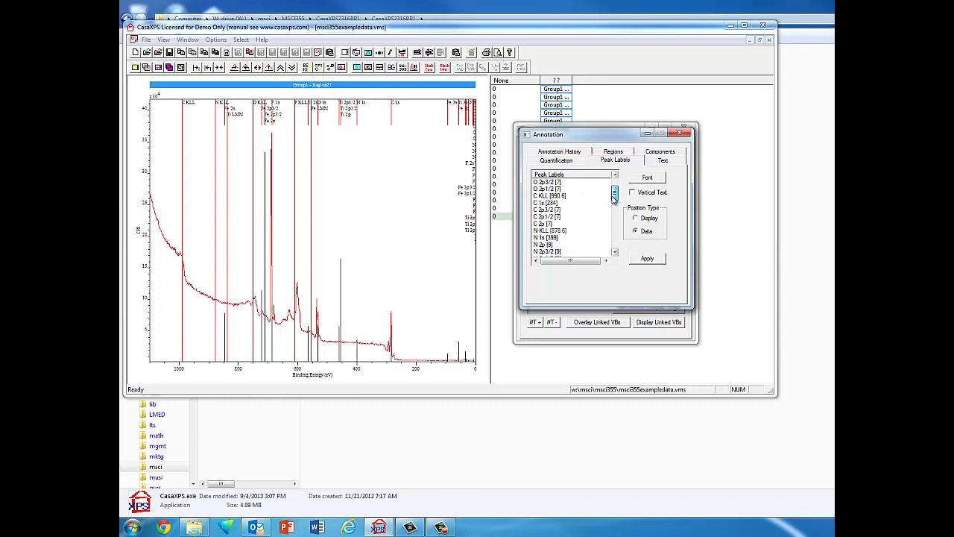
pyautogui.click(544, 203)
pyautogui.click(632, 193)
pyautogui.click(633, 194)
# Step: Set the label font size to 14 and apply the C 1s label above the 284 eV peak
pyautogui.click(647, 178)
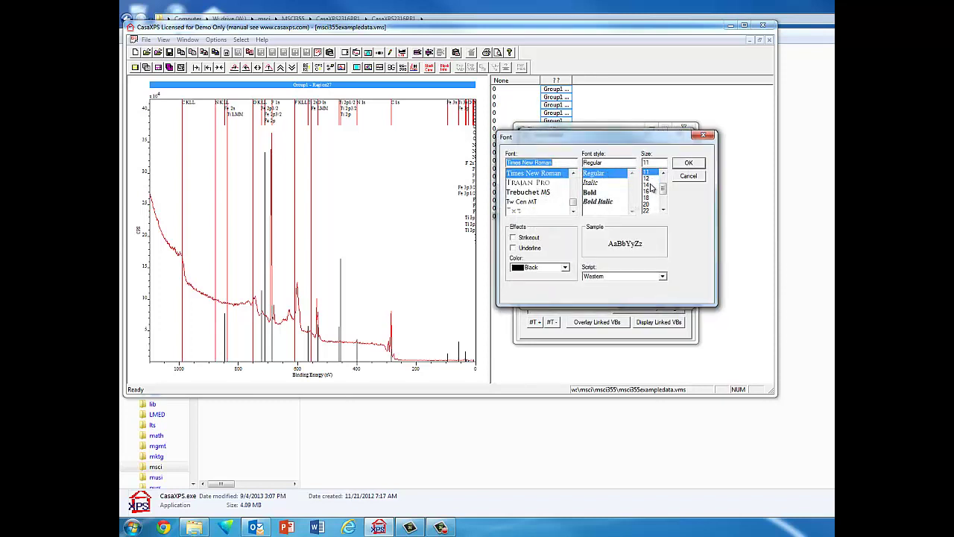
pyautogui.click(648, 184)
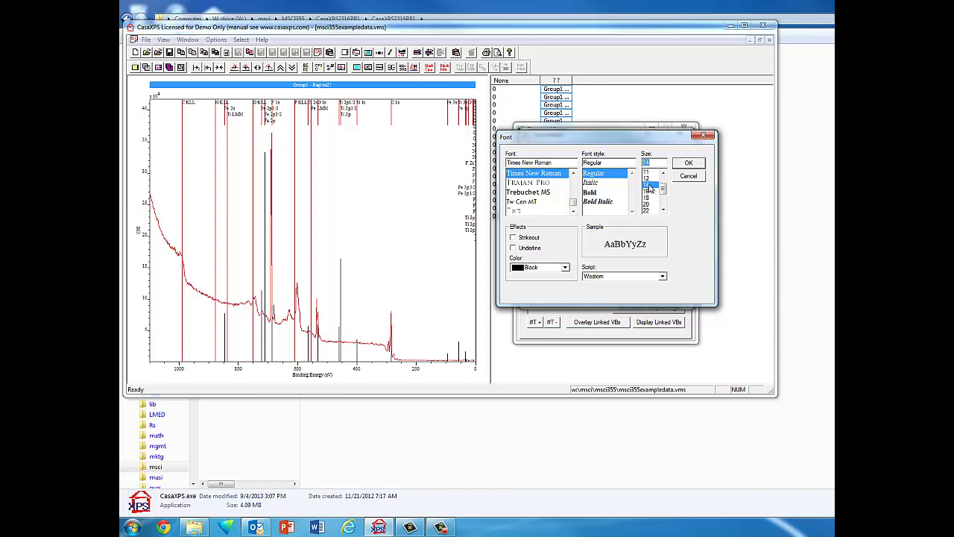
pyautogui.click(688, 165)
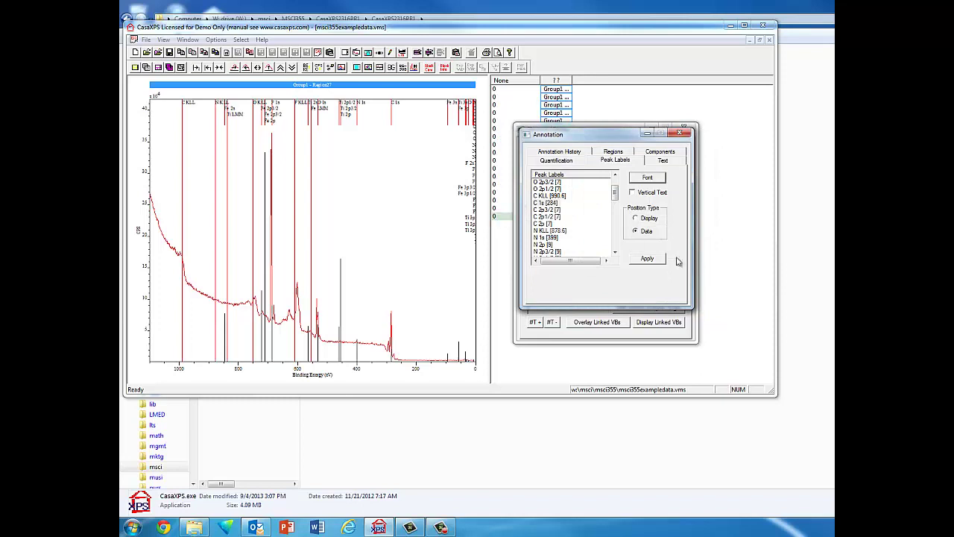
pyautogui.click(647, 258)
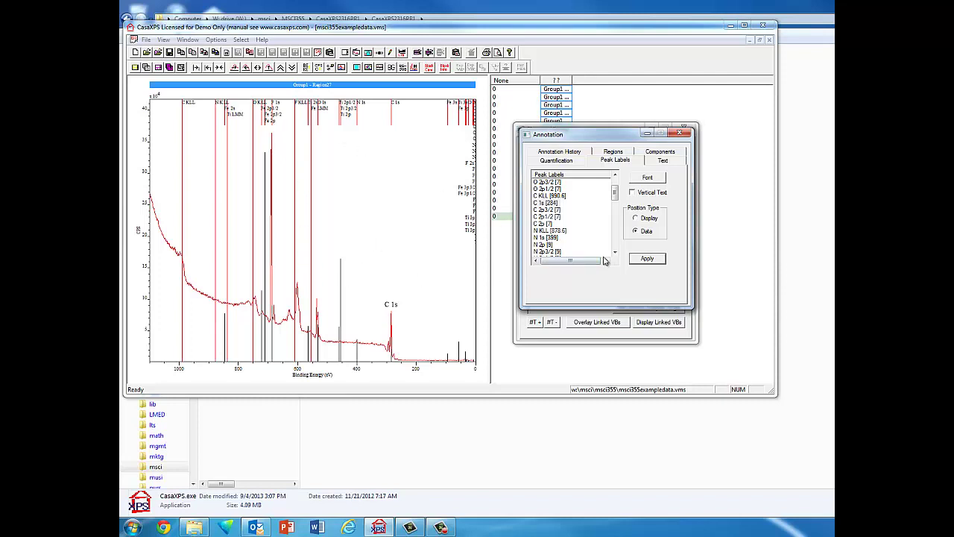
# Step: Apply the F KLL [608.6] label to the fluorine Auger peak near 600 eV
pyautogui.moveTo(616, 197); pyautogui.dragTo(619, 208)
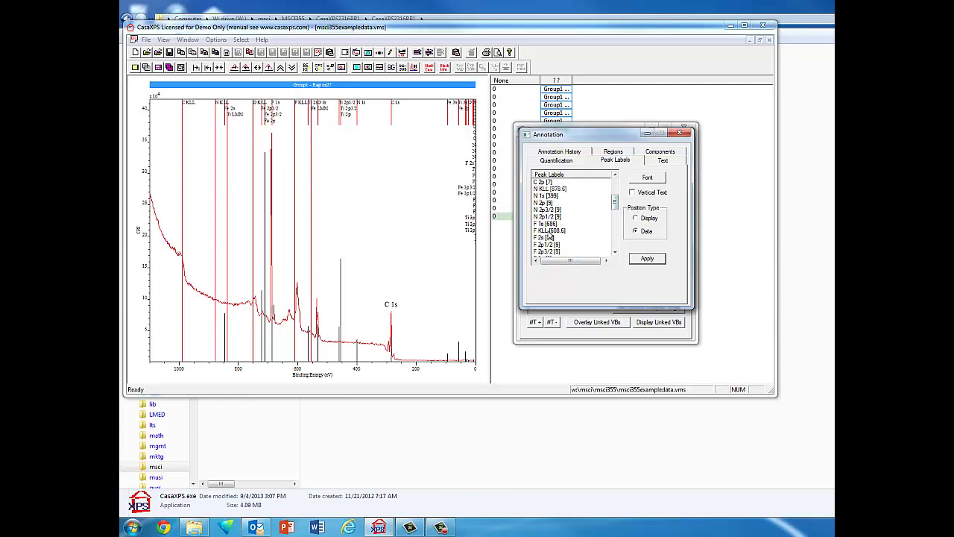
pyautogui.click(551, 231)
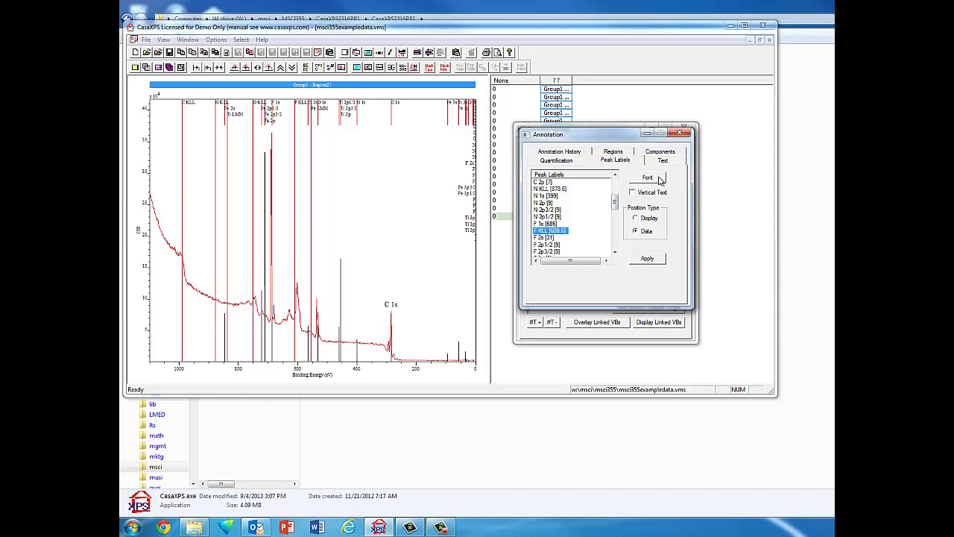
pyautogui.click(646, 259)
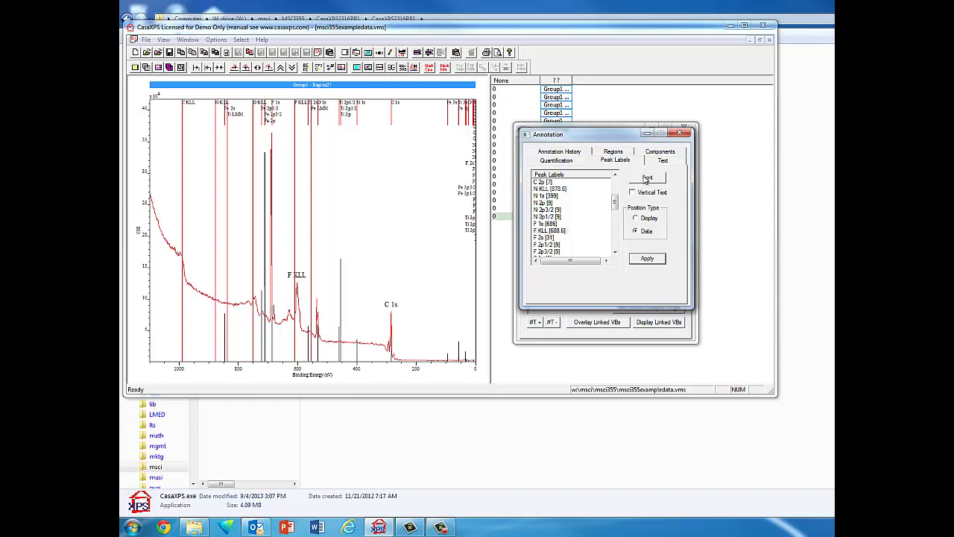
# Step: Close the Annotation dialog and clear all element markers, keeping the C 1s and F KLL labels
pyautogui.click(680, 135)
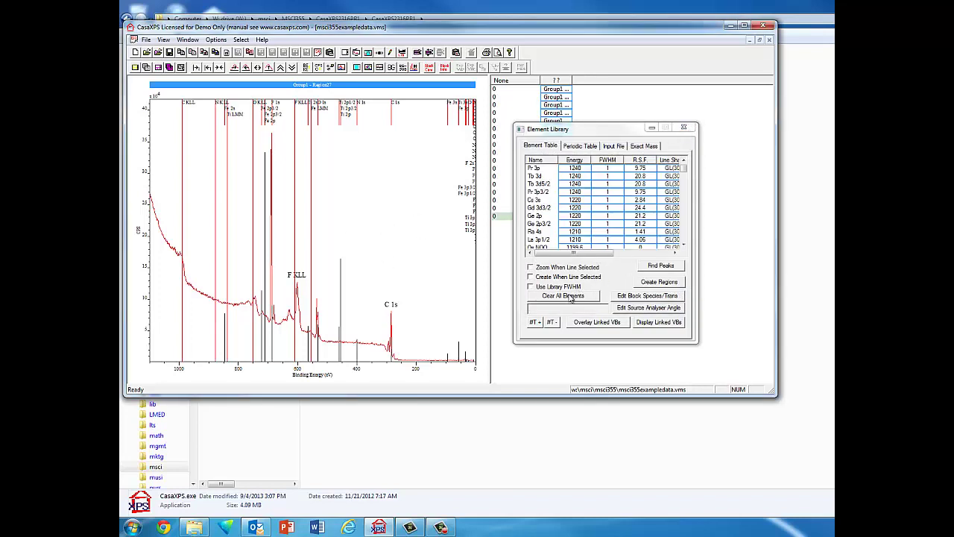
pyautogui.click(564, 296)
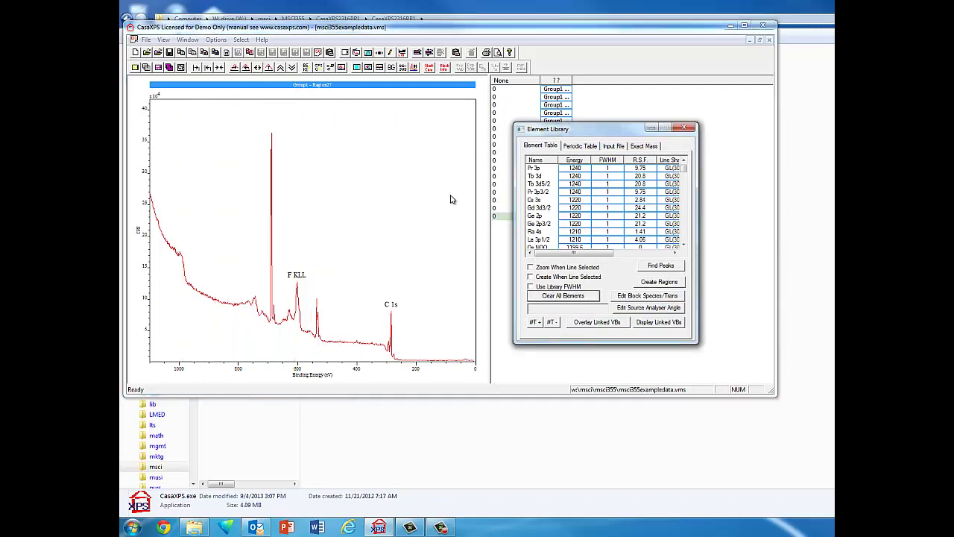